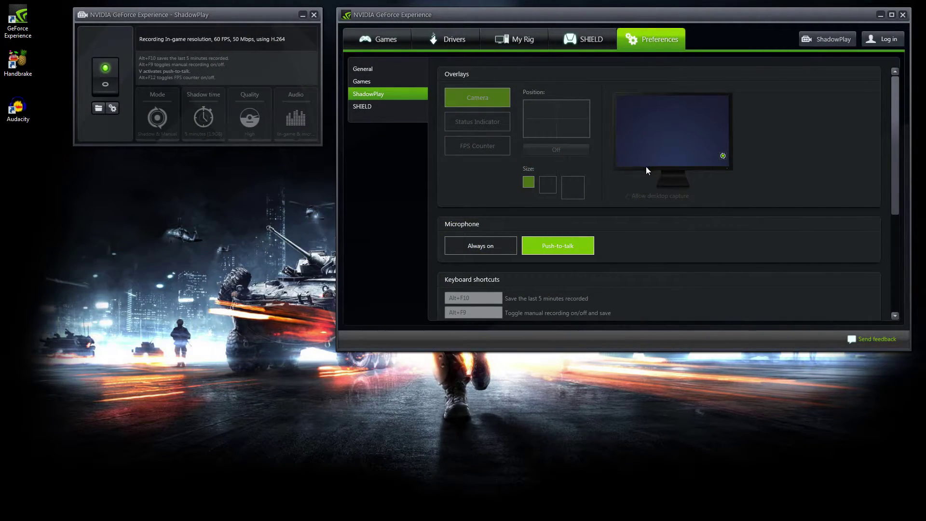
# Step: Scroll through the ShadowPlay preferences to reach the overlay preview options
pyautogui.moveTo(896, 148); pyautogui.dragTo(877, 110)
pyautogui.moveTo(897, 97); pyautogui.dragTo(866, 212)
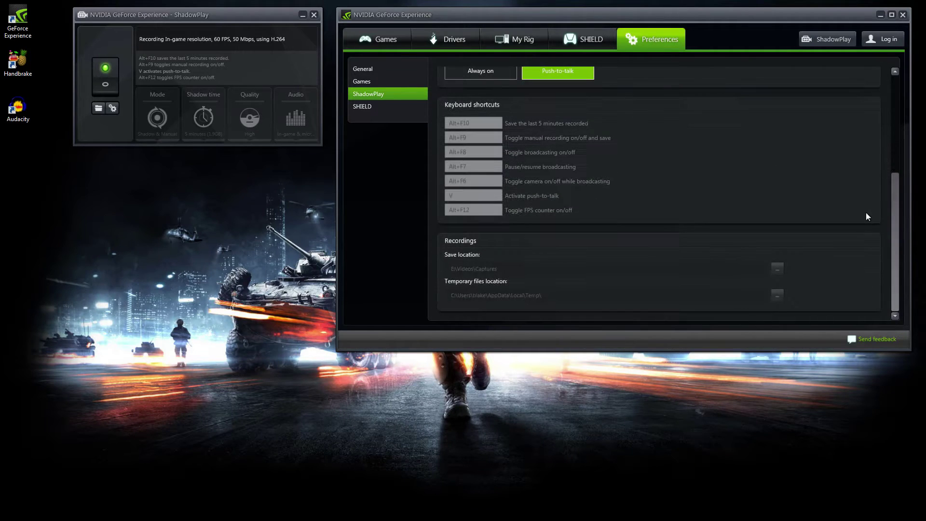
pyautogui.scroll(3, 789, 215)
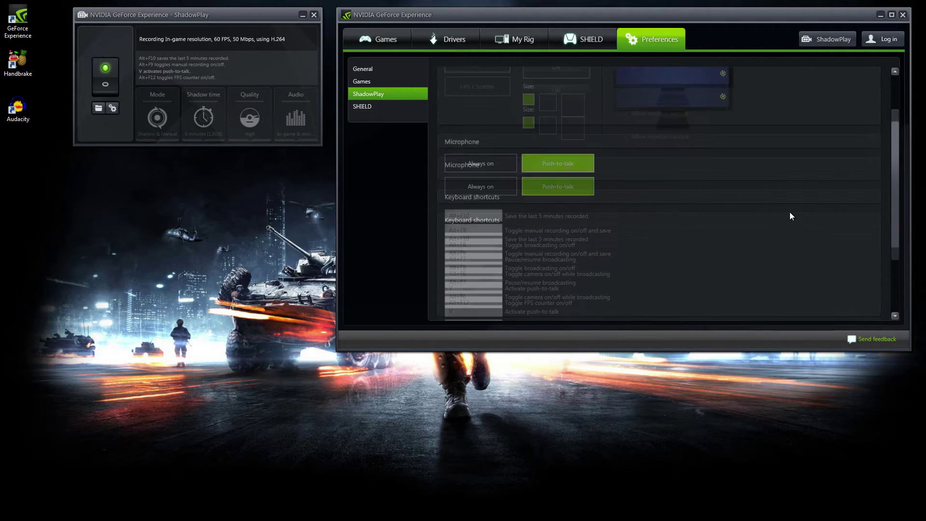
pyautogui.scroll(2, 790, 216)
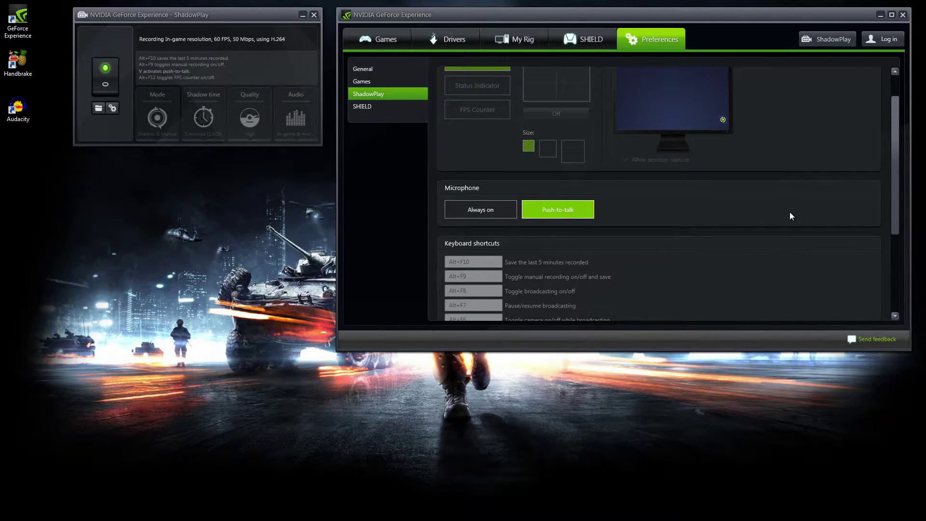
pyautogui.scroll(1, 790, 213)
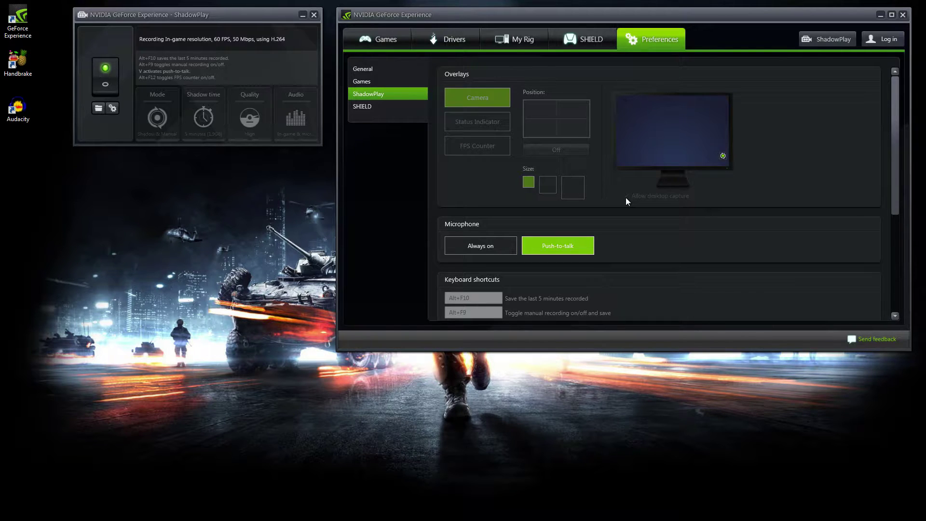
pyautogui.scroll(-3, 626, 198)
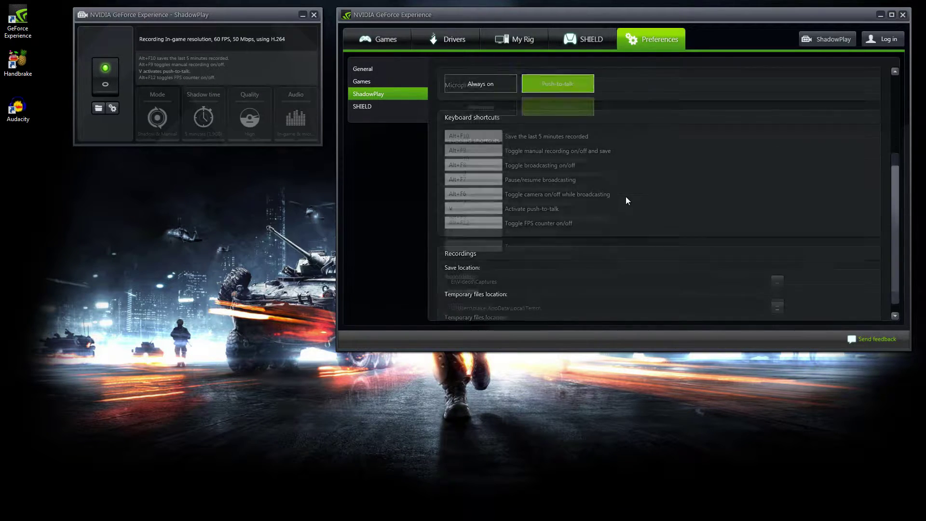
pyautogui.scroll(2, 622, 202)
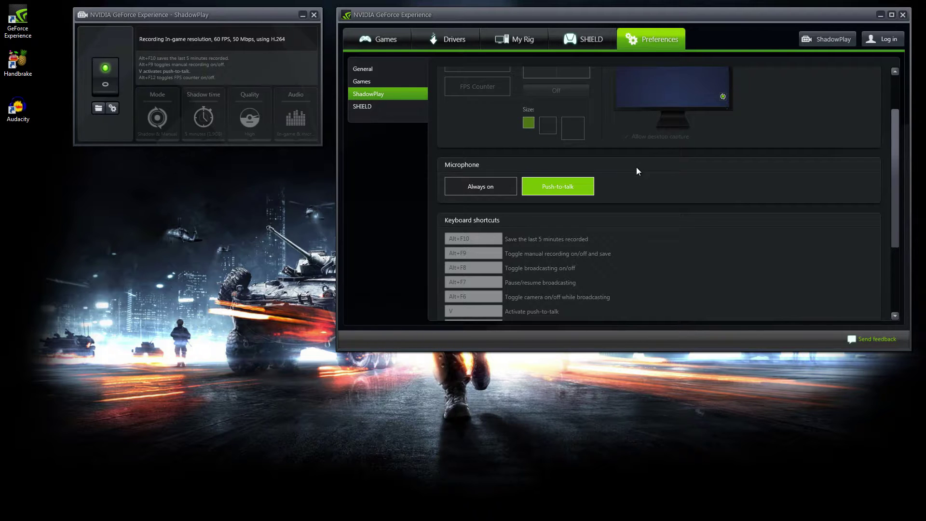
pyautogui.scroll(-3, 637, 167)
pyautogui.scroll(3, 637, 171)
pyautogui.scroll(-3, 643, 166)
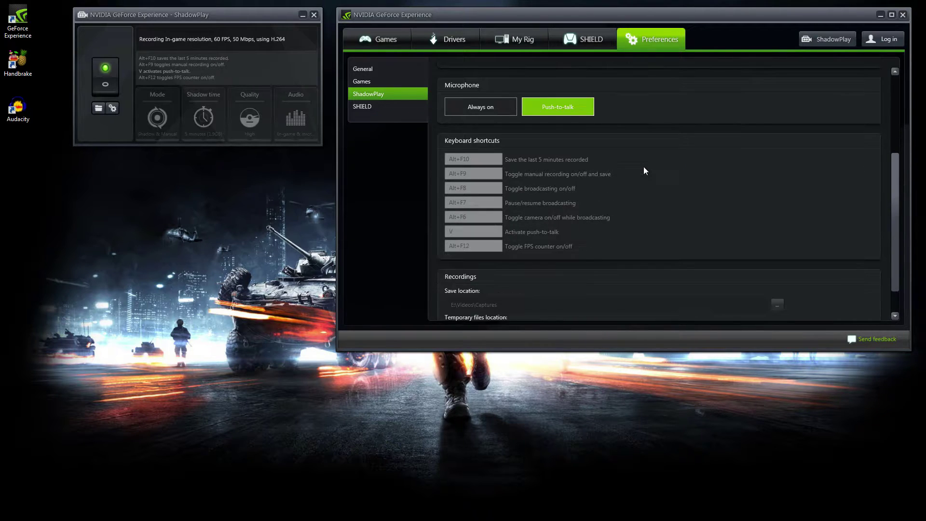
pyautogui.scroll(1, 643, 167)
pyautogui.scroll(2, 644, 167)
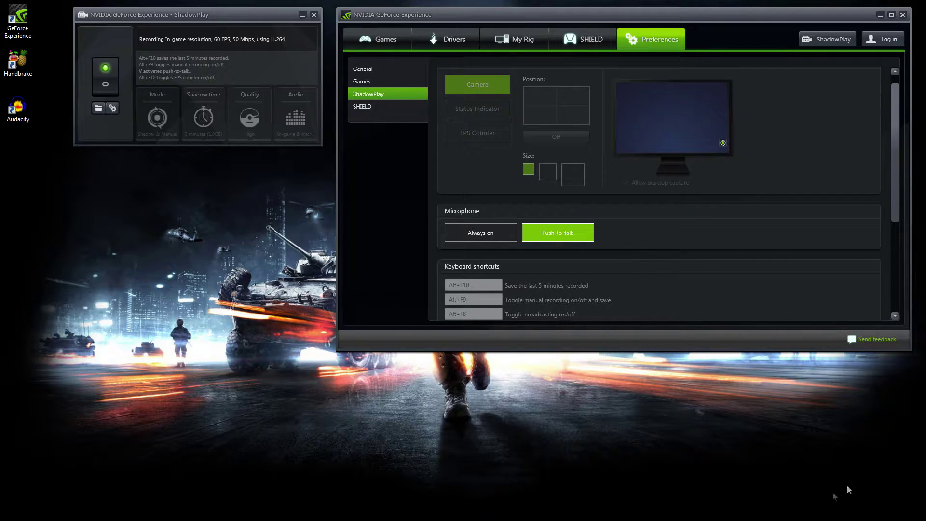
# Step: Tick Allow desktop capture so ShadowPlay records the desktop as well as games
pyautogui.click(623, 183)
pyautogui.scroll(-2, 626, 180)
pyautogui.scroll(2, 627, 181)
pyautogui.scroll(-1, 622, 227)
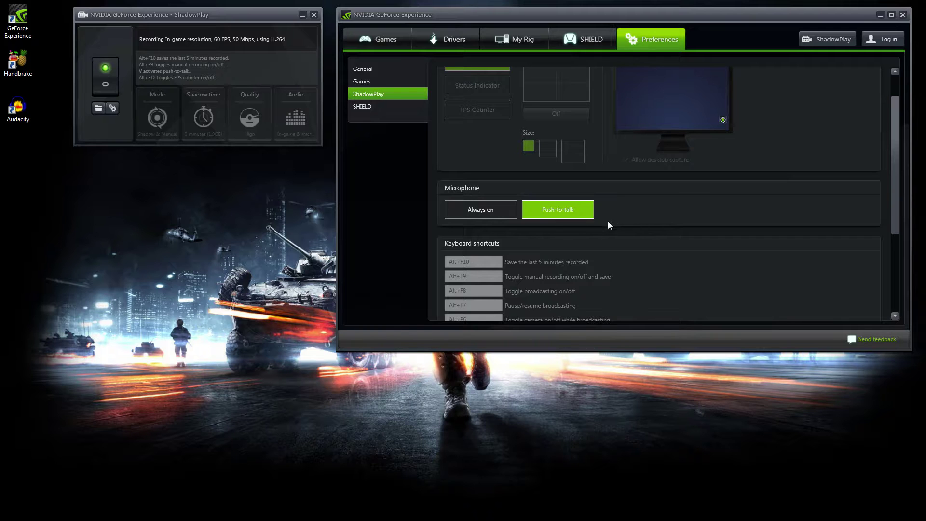
pyautogui.scroll(1, 608, 222)
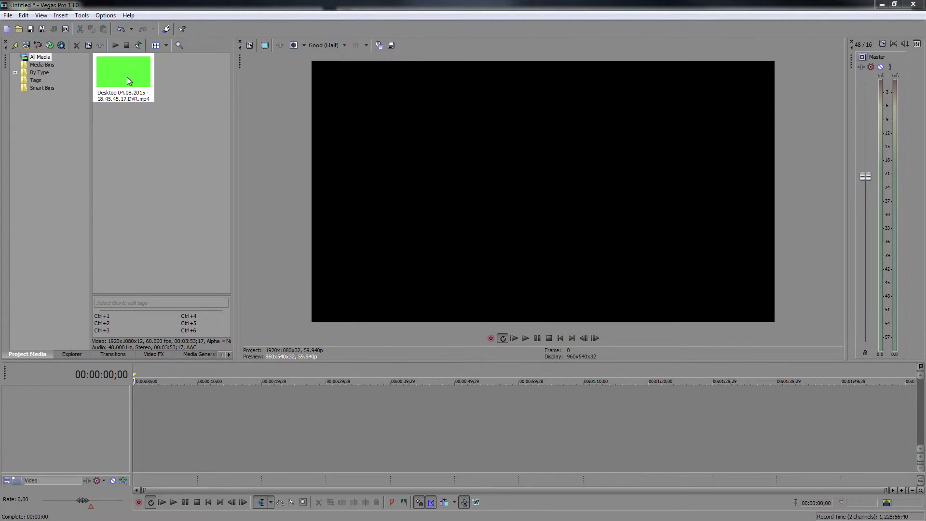
# Step: Place the desktop DVR.mp4 clip on the timeline, match project video settings, and play it
pyautogui.moveTo(126, 77); pyautogui.dragTo(134, 411)
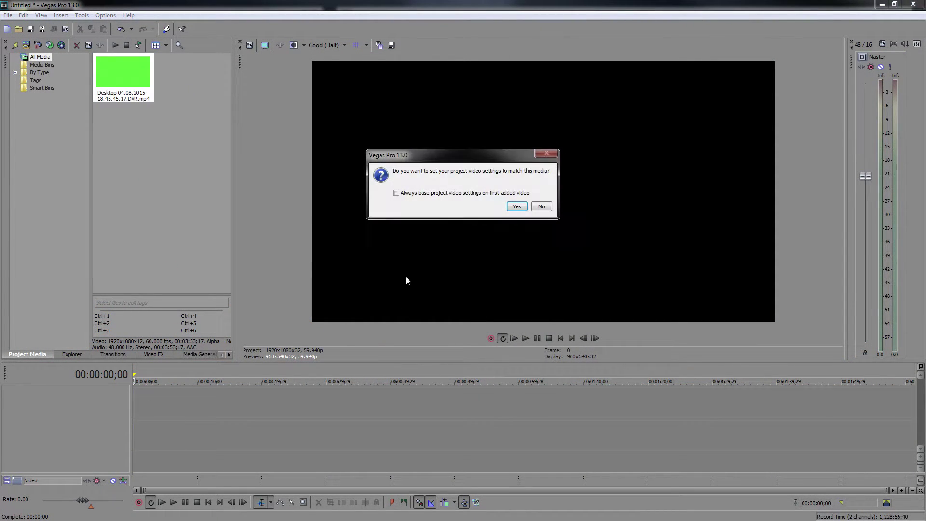
pyautogui.click(517, 207)
pyautogui.scroll(-2, 256, 420)
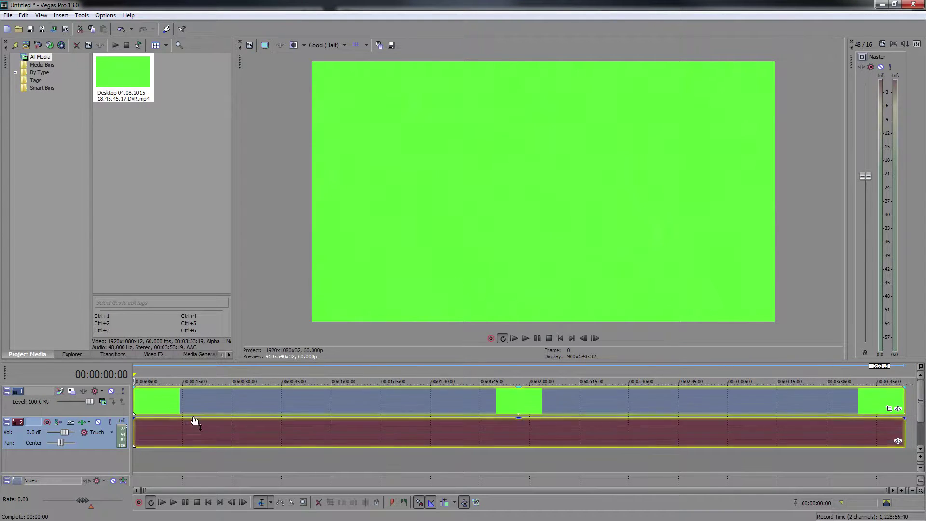
pyautogui.click(526, 338)
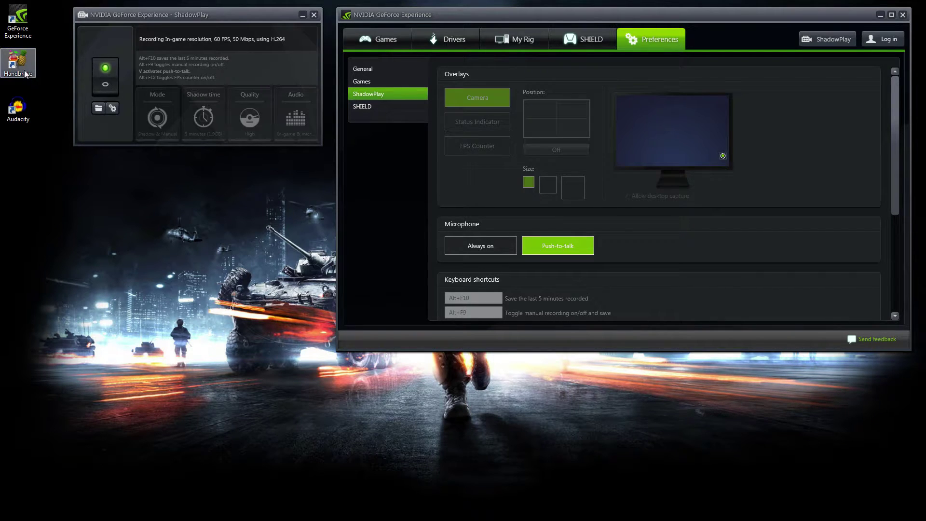
# Step: Move the Handbrake shortcut to an empty desktop spot below the ShadowPlay window and select it
pyautogui.moveTo(21, 62); pyautogui.dragTo(134, 201)
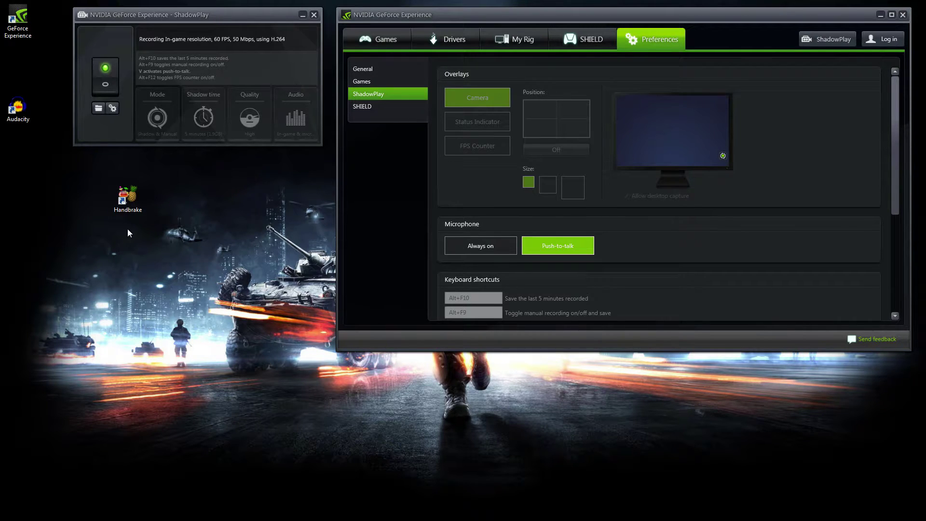
pyautogui.moveTo(92, 171)
pyautogui.mouseDown()
pyautogui.moveTo(190, 247)
pyautogui.moveTo(64, 171)
pyautogui.moveTo(91, 168)
pyautogui.mouseUp()
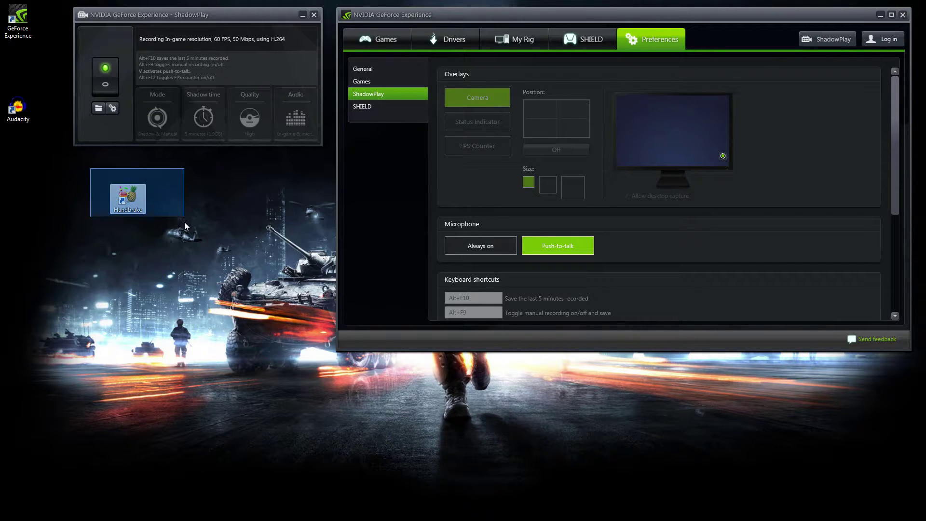
pyautogui.moveTo(184, 221)
pyautogui.mouseDown()
pyautogui.moveTo(172, 237)
pyautogui.moveTo(72, 182)
pyautogui.moveTo(85, 167)
pyautogui.moveTo(172, 233)
pyautogui.mouseUp()
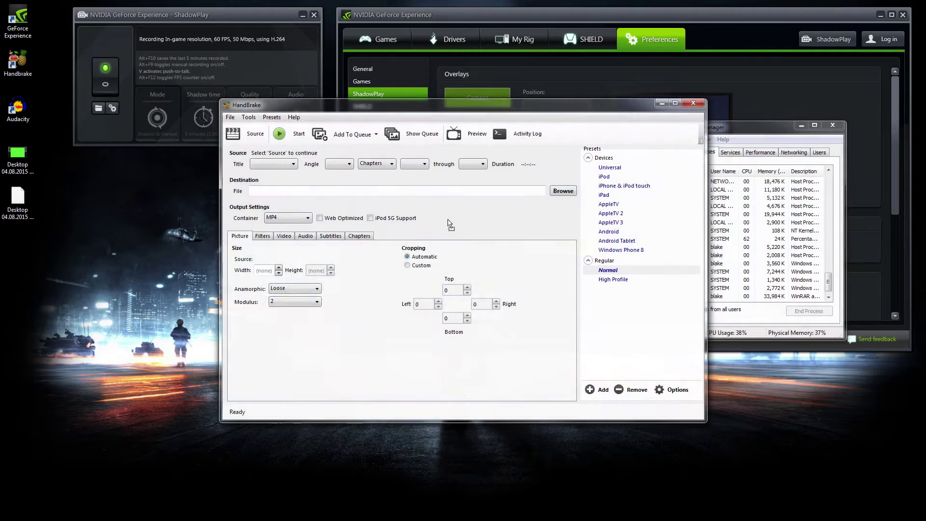
# Step: Set HandBrake's output file to D:\Desktop\rerender.mp4 and start the MP4 encode
pyautogui.click(565, 191)
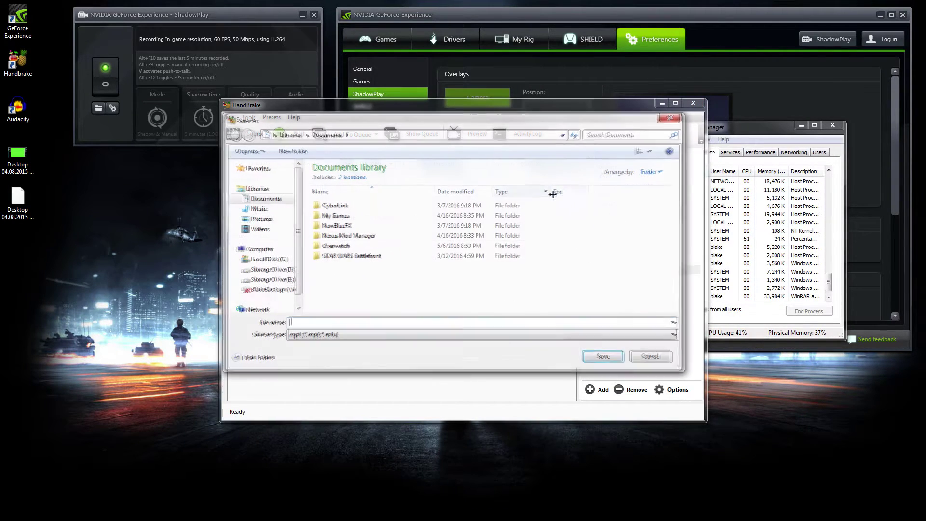
pyautogui.click(269, 269)
pyautogui.doubleClick(350, 192)
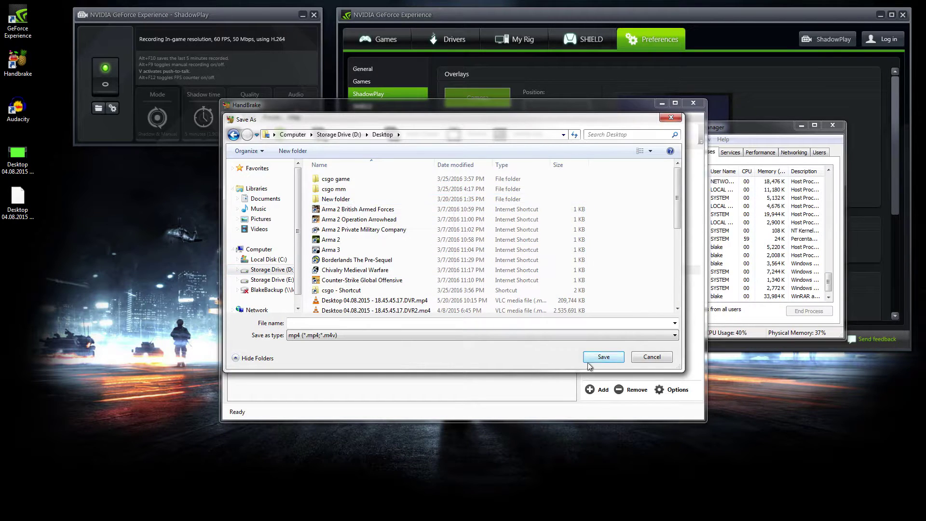
pyautogui.click(475, 322)
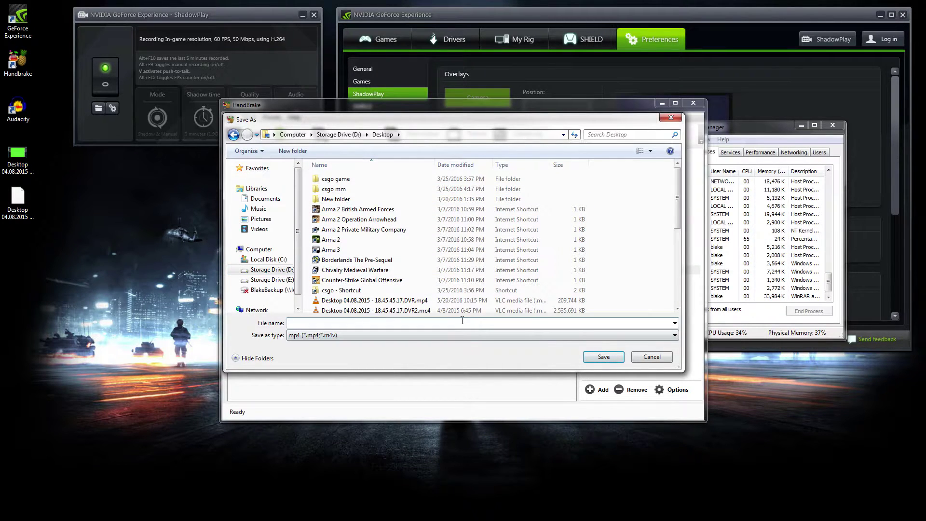
pyautogui.write('rerender')
pyautogui.press('Return')
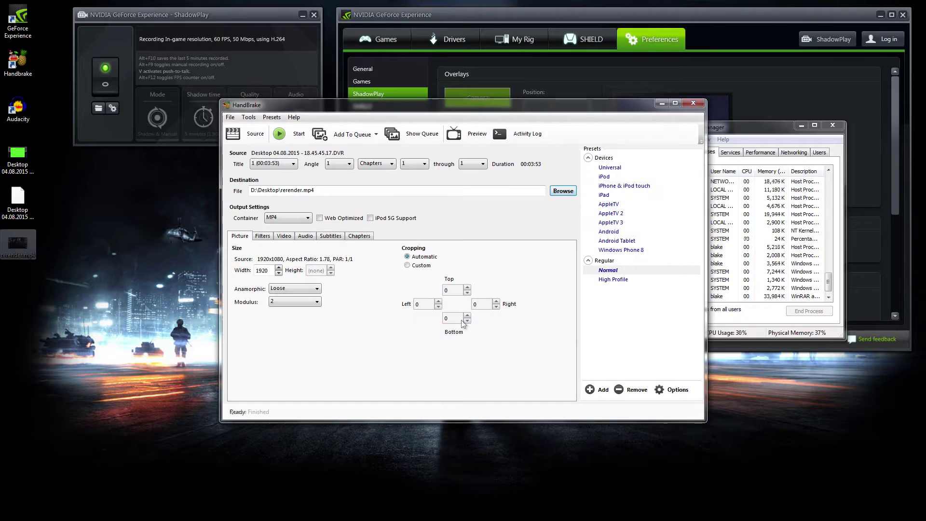
pyautogui.click(18, 245)
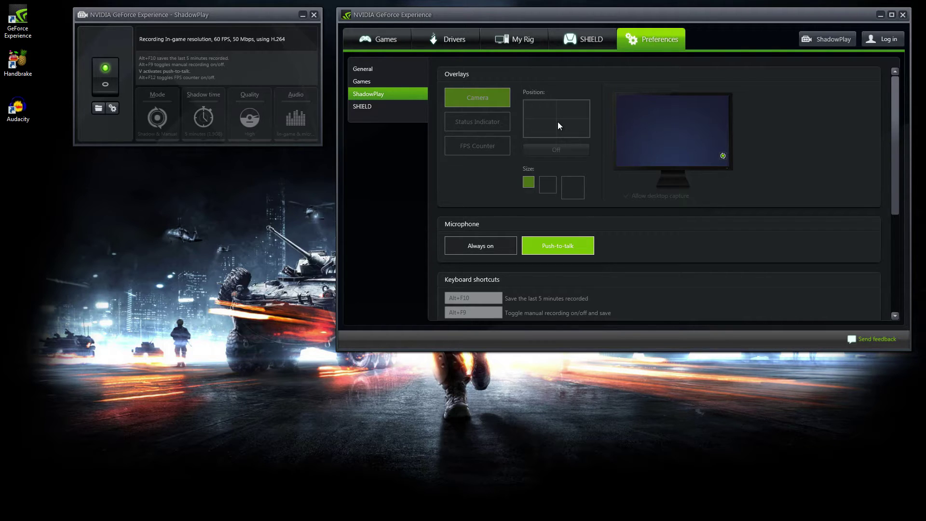
pyautogui.scroll(-4, 614, 213)
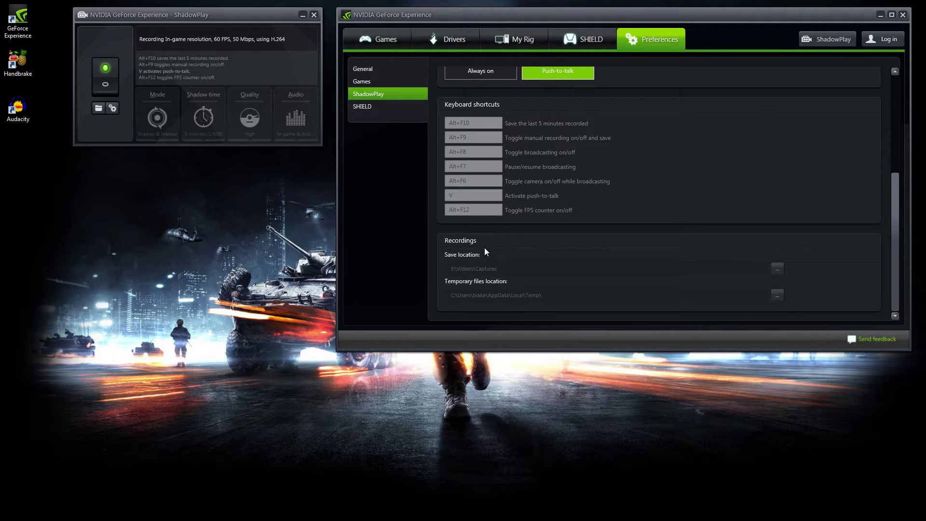
pyautogui.scroll(1, 482, 231)
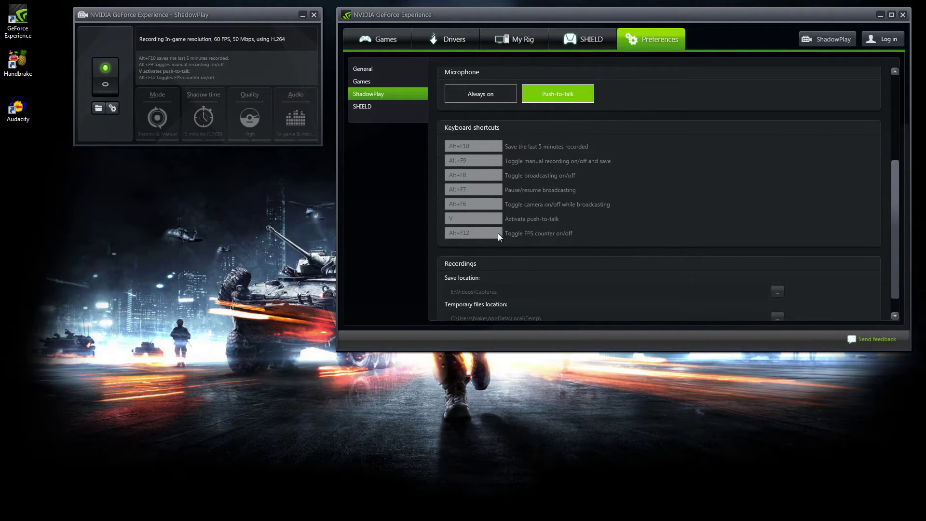
pyautogui.scroll(6, 493, 254)
pyautogui.scroll(-4, 497, 258)
pyautogui.scroll(-3, 484, 277)
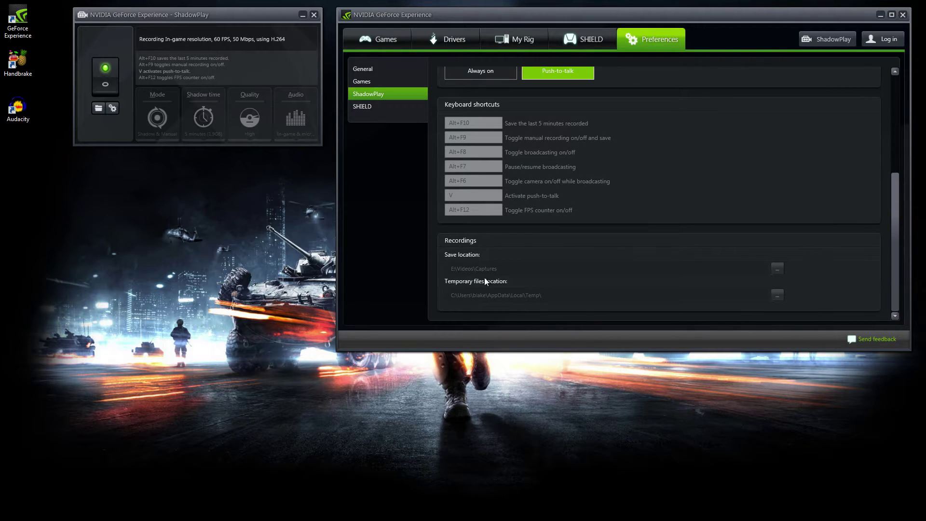
pyautogui.scroll(8, 488, 273)
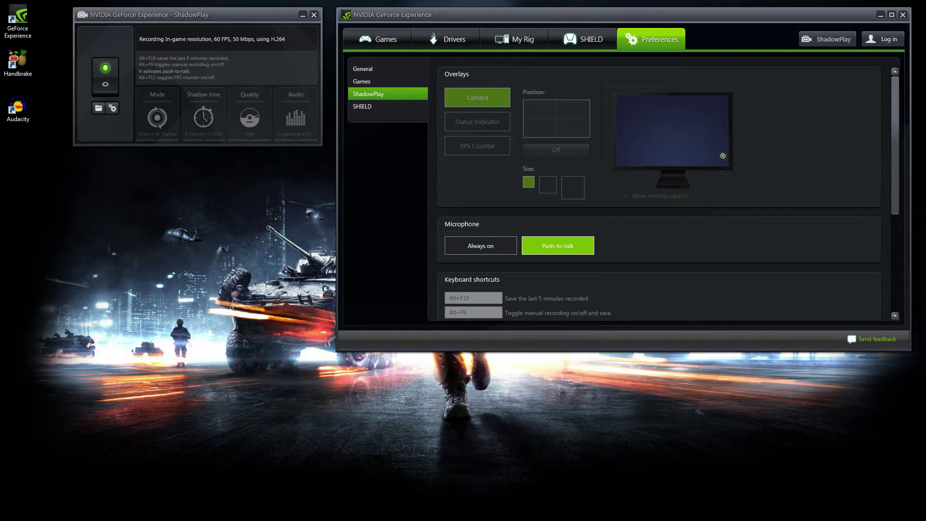
pyautogui.press('super+r')
pyautogui.moveTo(98, 337); pyautogui.dragTo(185, 195)
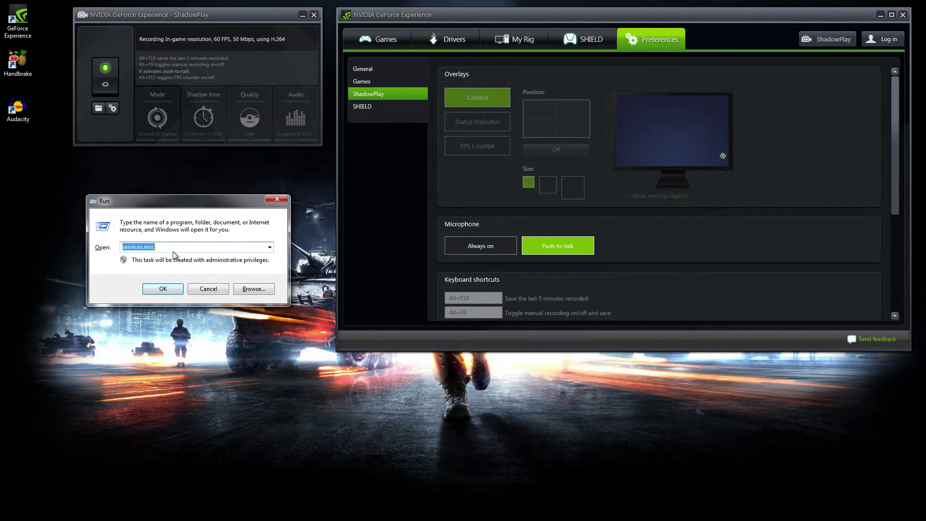
pyautogui.click(140, 249)
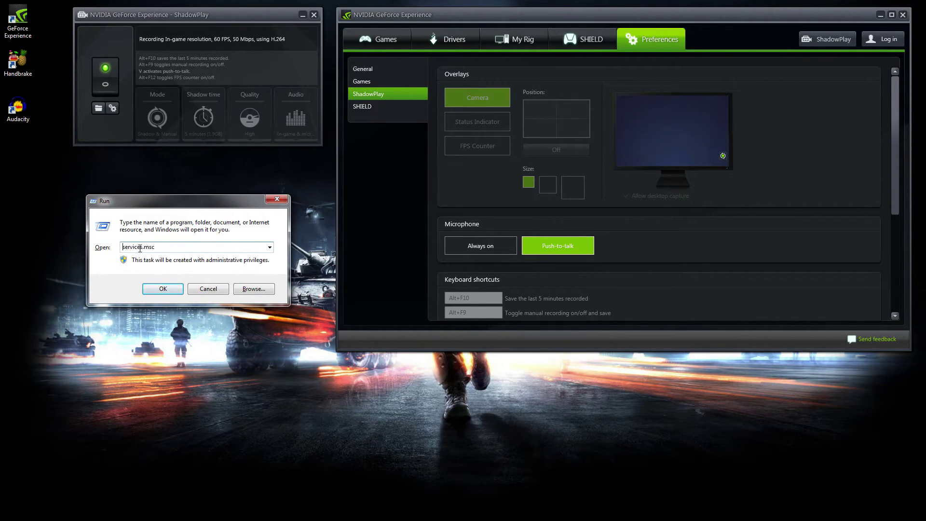
pyautogui.click(164, 289)
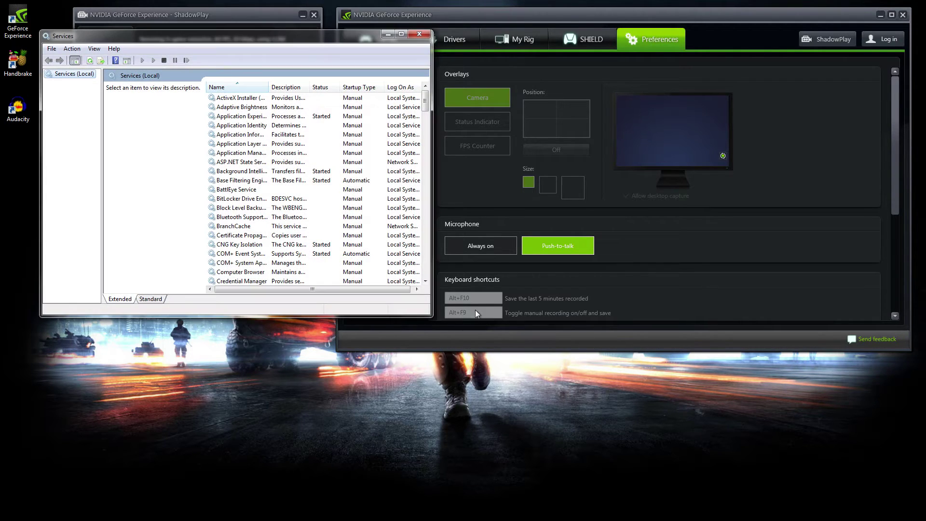
pyautogui.moveTo(425, 109); pyautogui.dragTo(430, 181)
pyautogui.click(284, 163)
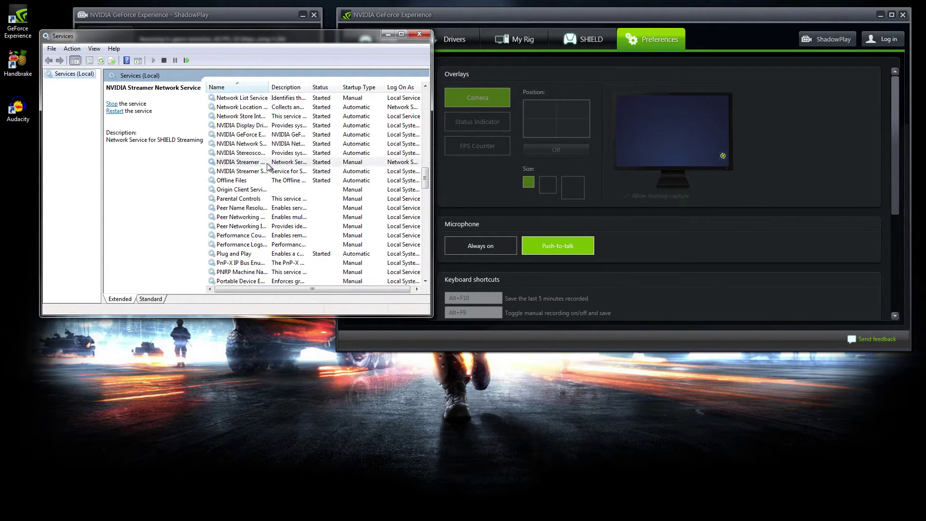
pyautogui.click(264, 172)
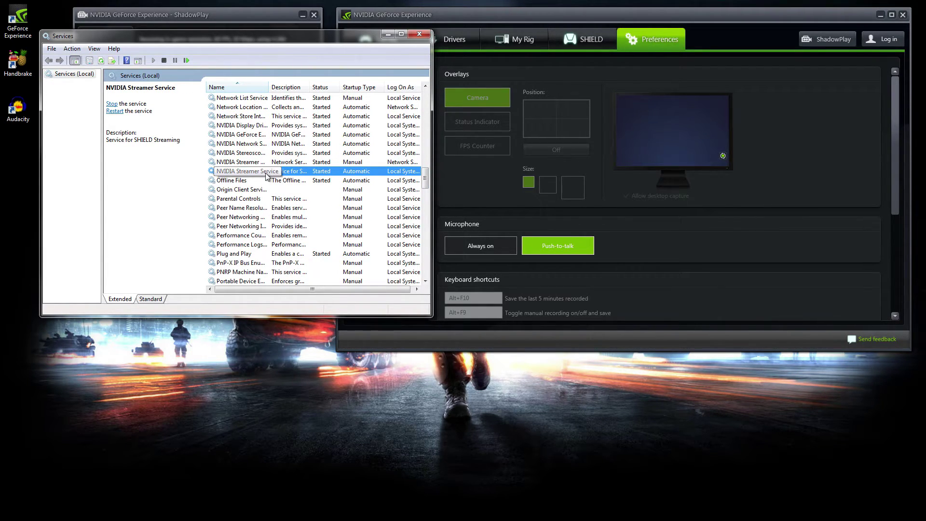
pyautogui.click(266, 164)
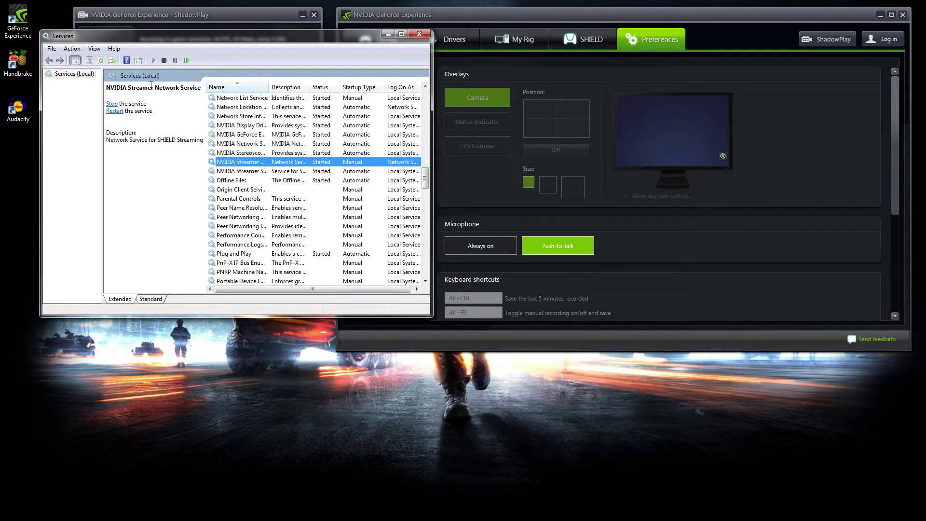
pyautogui.click(267, 171)
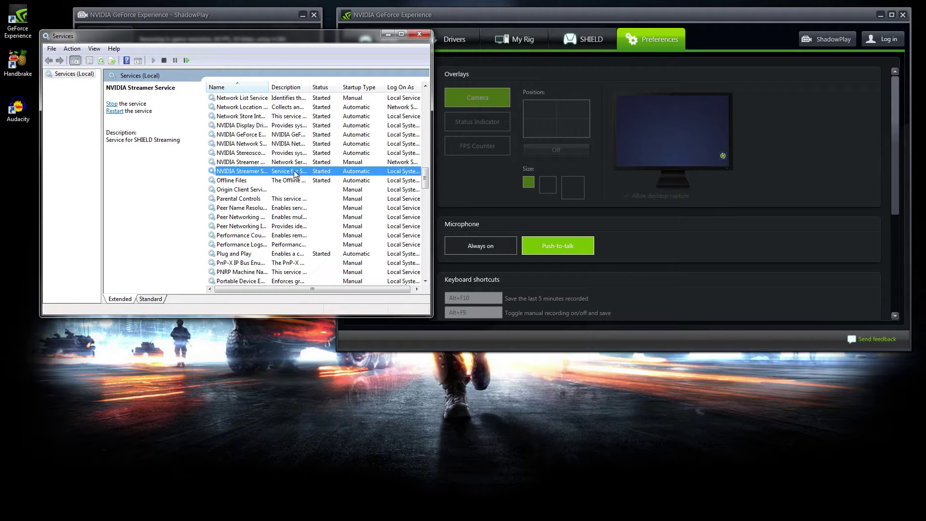
pyautogui.rightClick(247, 174)
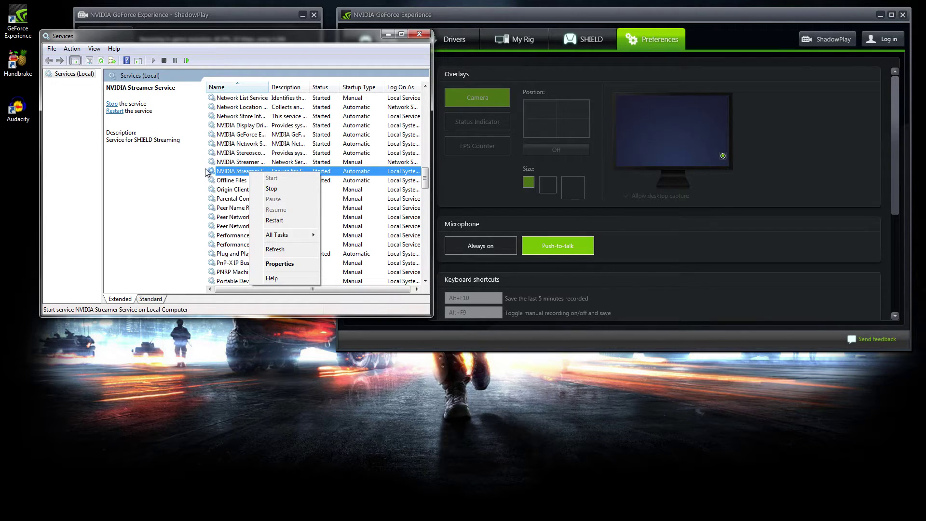
pyautogui.click(210, 182)
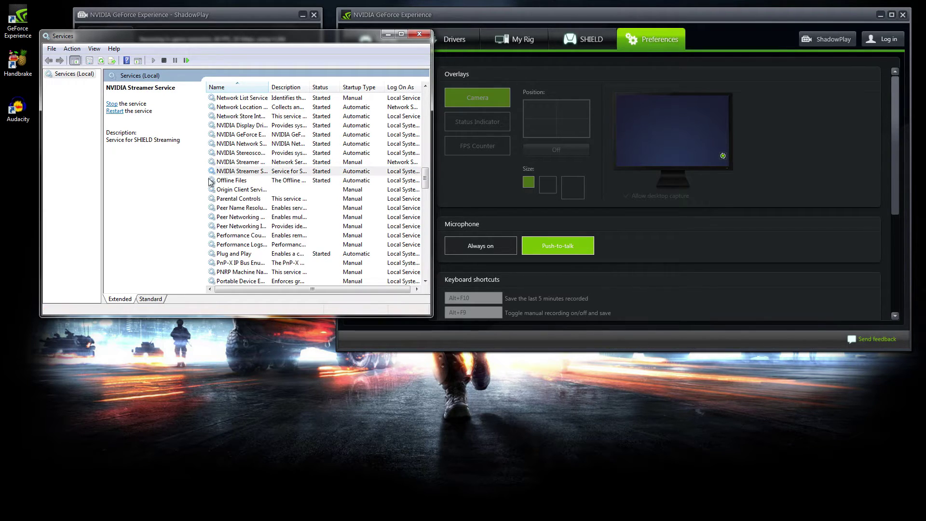
pyautogui.click(420, 35)
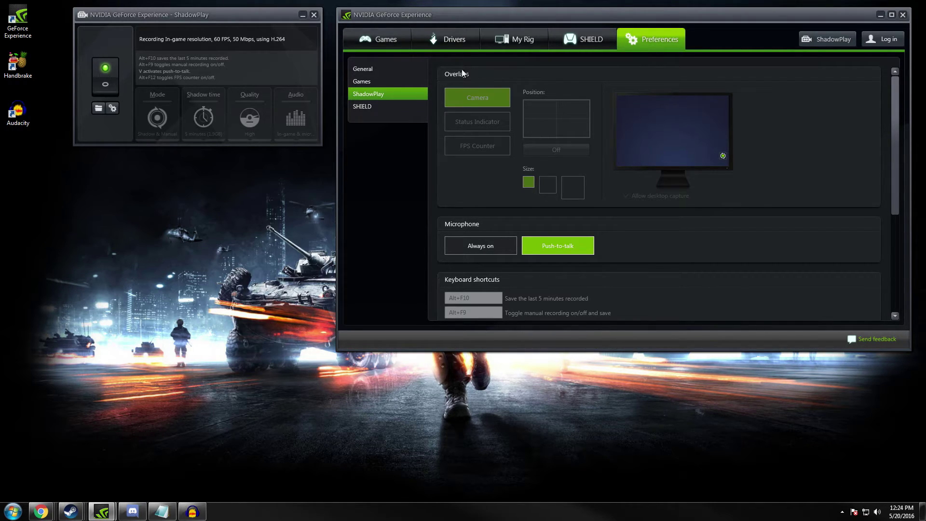
pyautogui.click(402, 38)
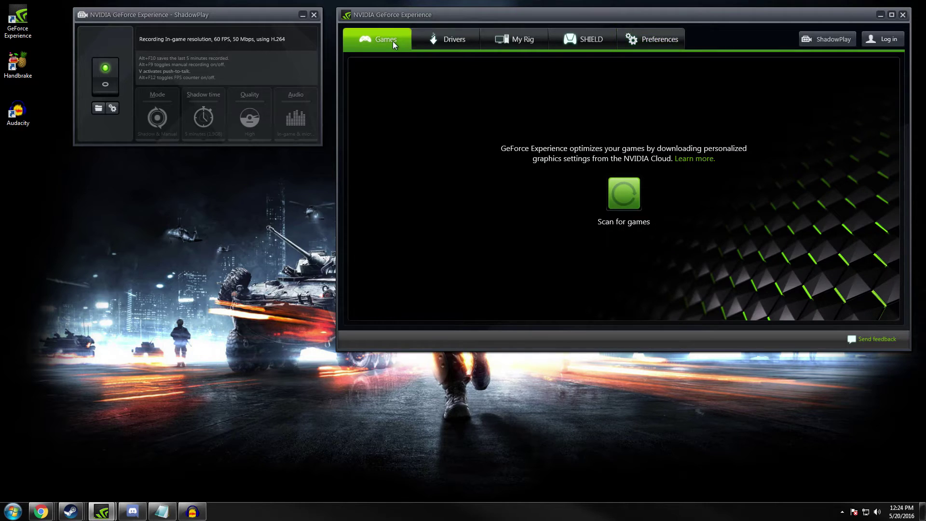
pyautogui.click(647, 43)
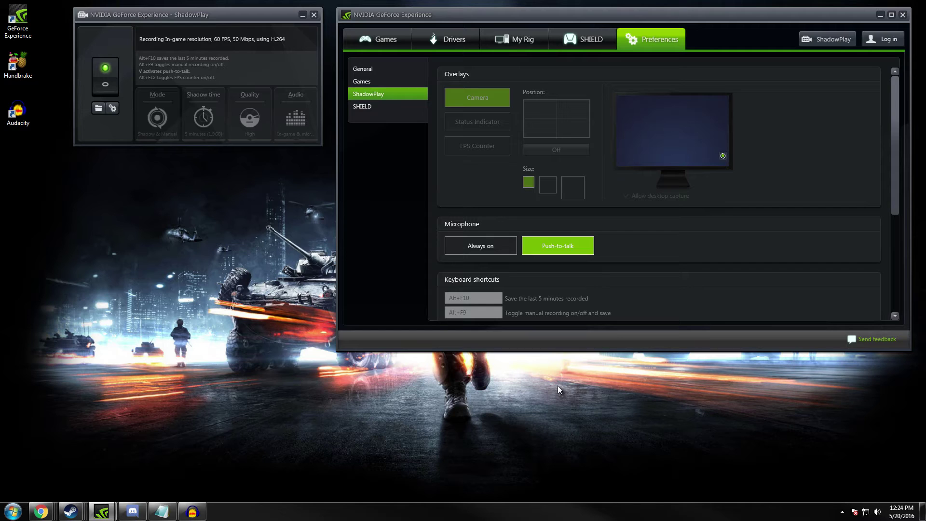
# Step: Open the headset speakers' Volume Mixer and scroll its apps to NVIDIA Capture Server's slider
pyautogui.click(842, 510)
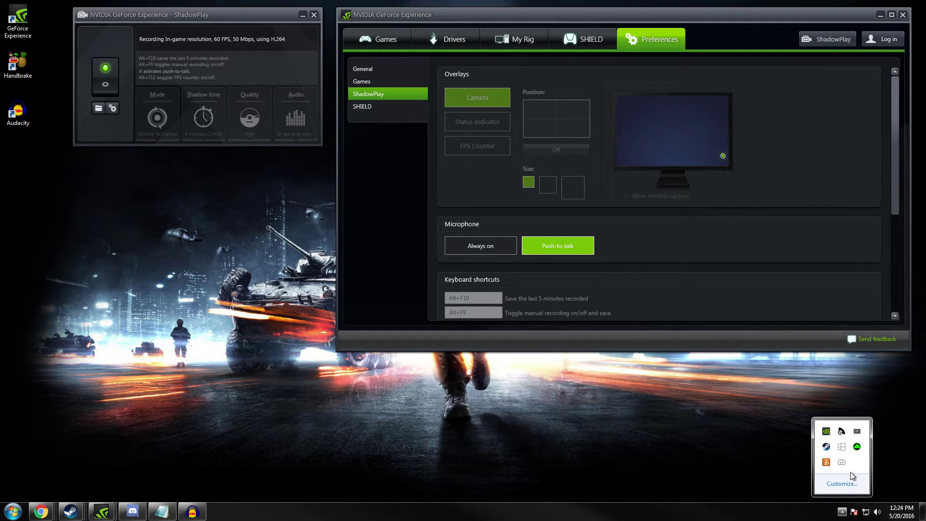
pyautogui.click(877, 511)
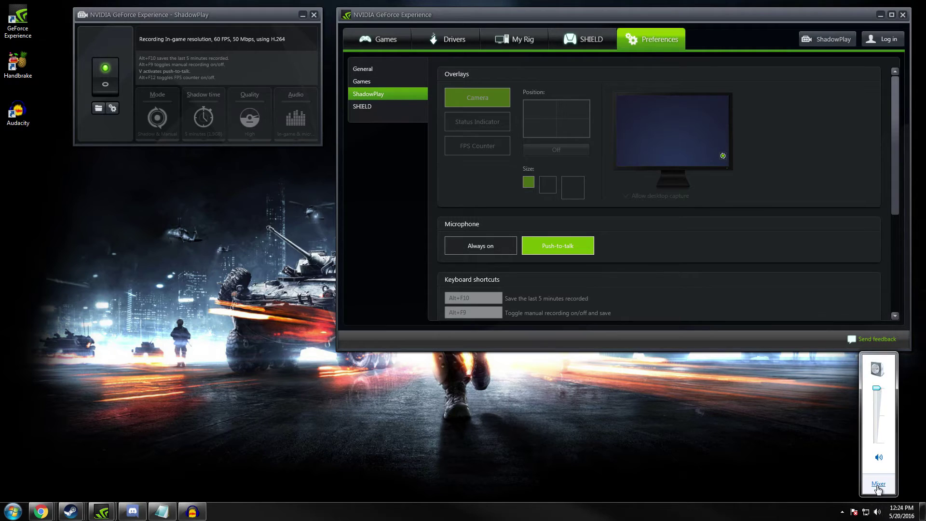
pyautogui.click(878, 492)
pyautogui.moveTo(788, 482); pyautogui.dragTo(884, 483)
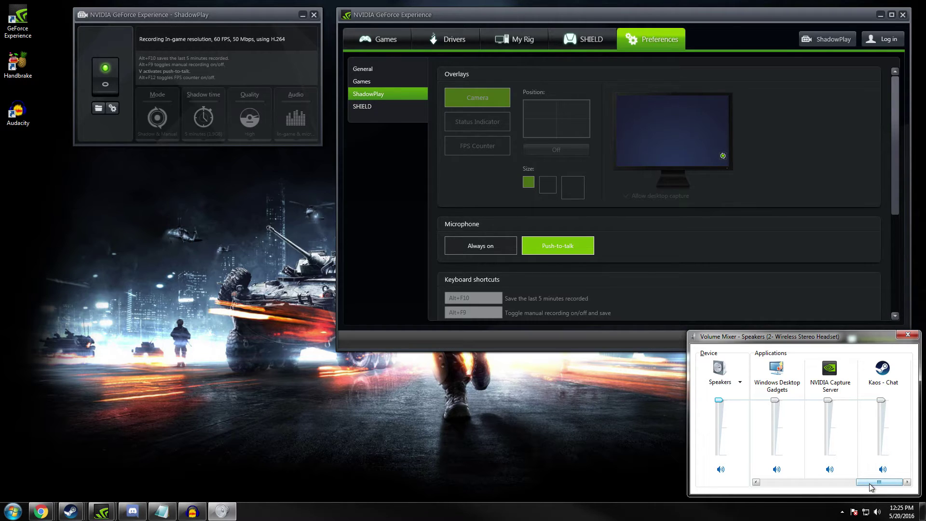
pyautogui.moveTo(871, 485); pyautogui.dragTo(768, 481)
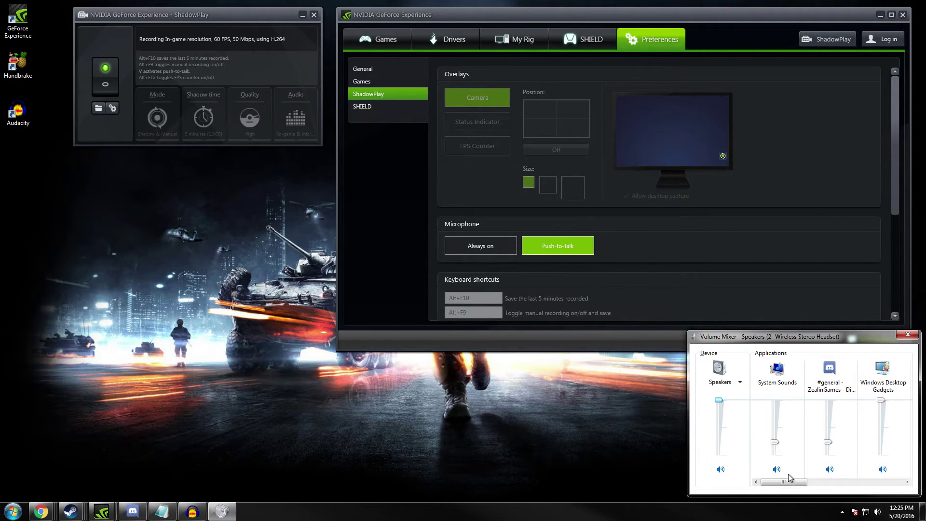
pyautogui.moveTo(786, 481); pyautogui.dragTo(880, 484)
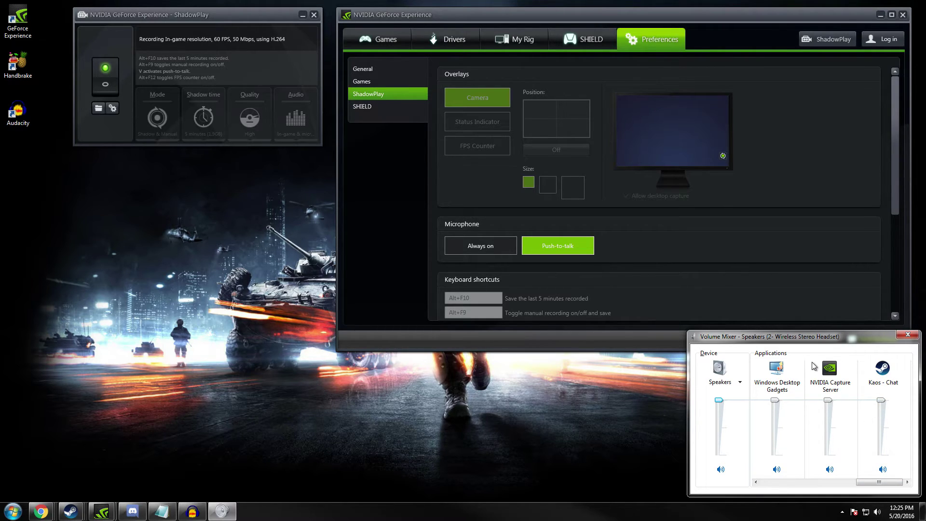
pyautogui.moveTo(870, 477)
pyautogui.mouseDown()
pyautogui.moveTo(754, 472)
pyautogui.moveTo(805, 483)
pyautogui.moveTo(864, 475)
pyautogui.mouseUp()
# Step: Raise the Yeti Stereo Microphone recording level from 58 to 100, then close Sound settings
pyautogui.click(908, 336)
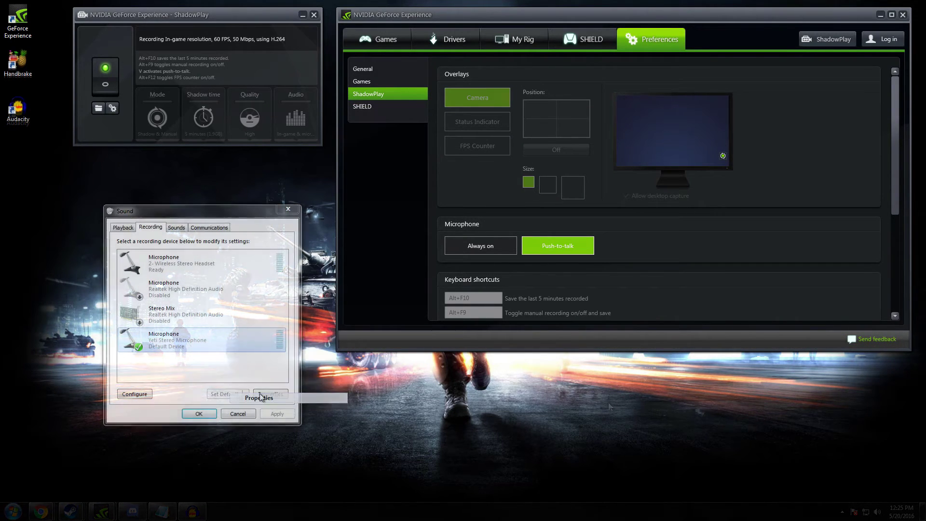
pyautogui.click(259, 397)
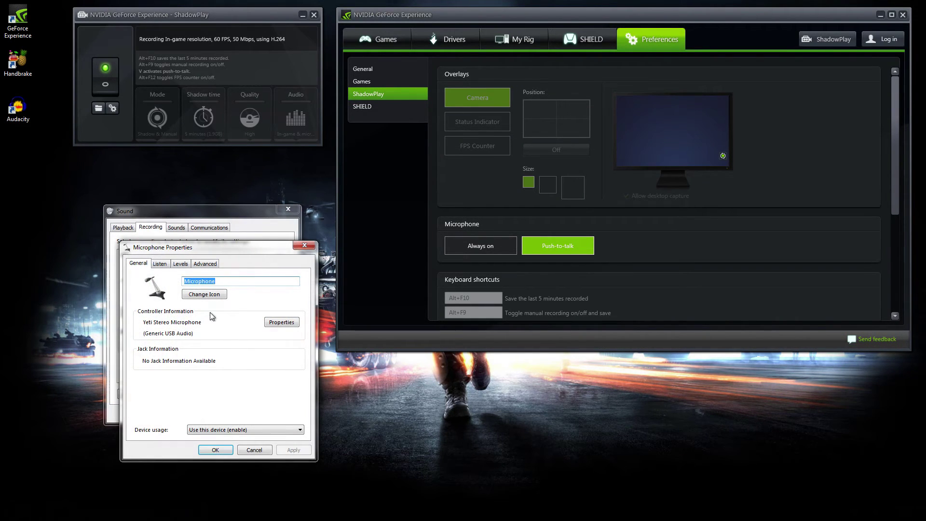
pyautogui.click(181, 263)
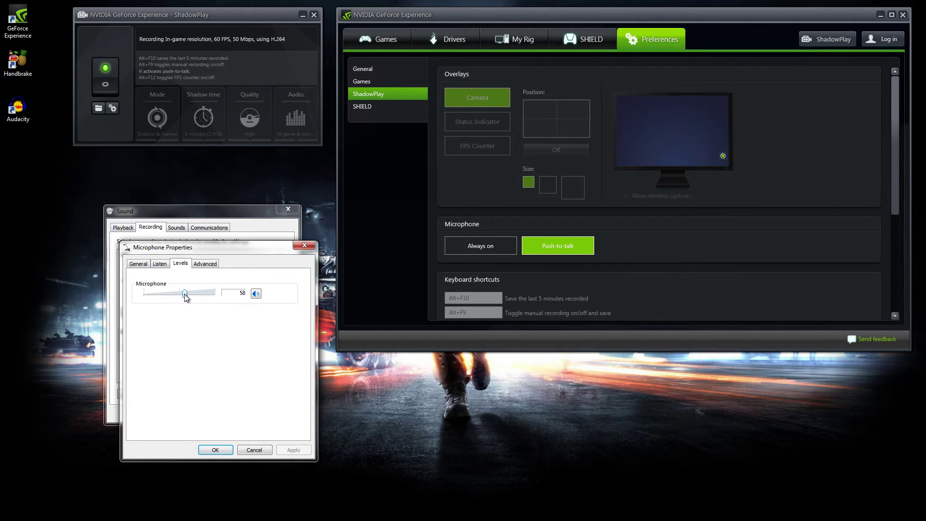
pyautogui.moveTo(185, 296); pyautogui.dragTo(221, 297)
pyautogui.click(229, 451)
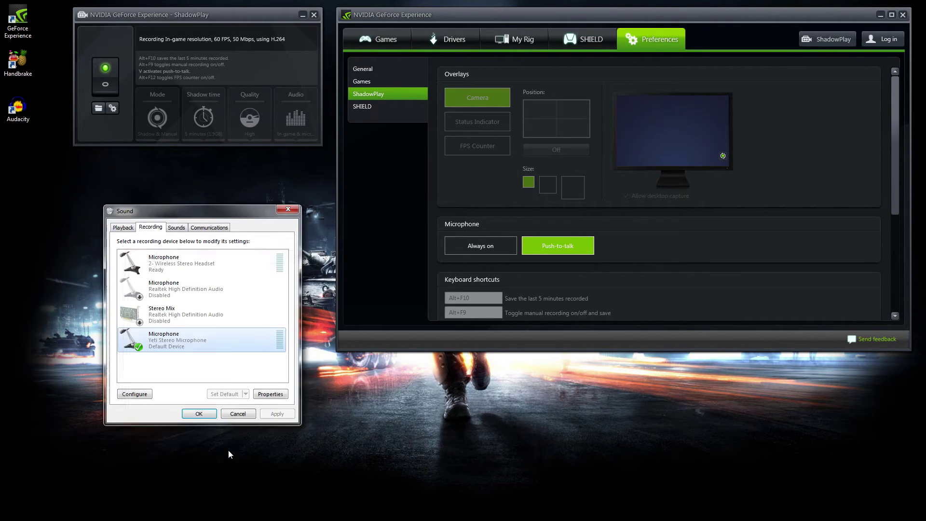
pyautogui.click(199, 413)
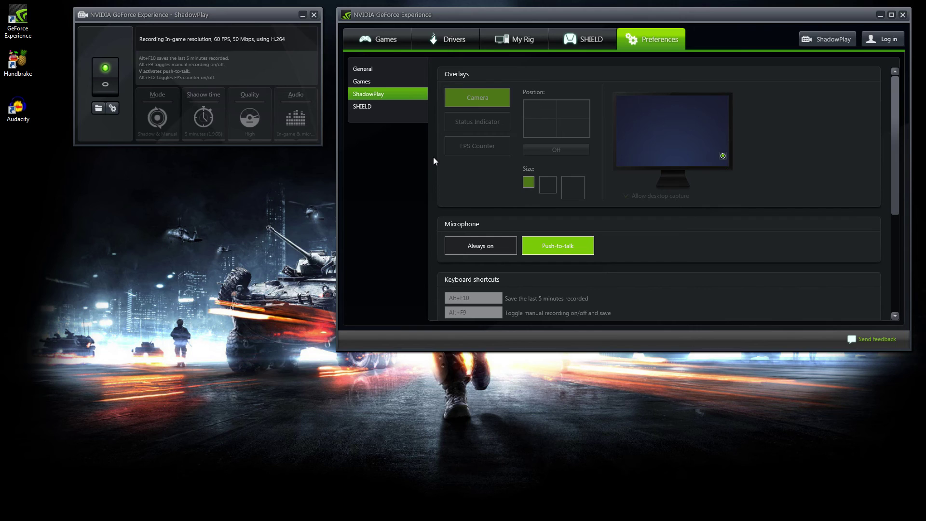
# Step: Scroll the ShadowPlay preferences to the Recordings section showing the save and temporary file paths
pyautogui.moveTo(893, 138)
pyautogui.mouseDown()
pyautogui.moveTo(886, 253)
pyautogui.moveTo(893, 124)
pyautogui.mouseUp()
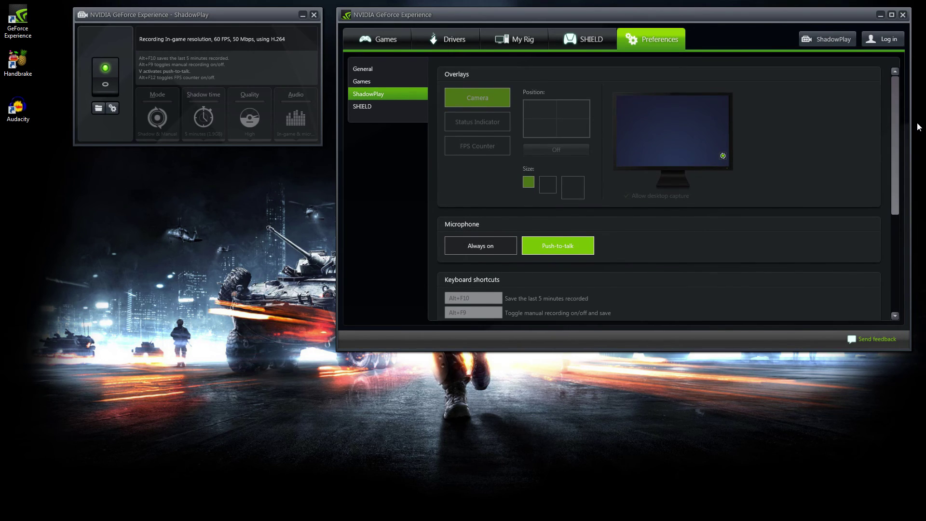
pyautogui.scroll(-3, 776, 148)
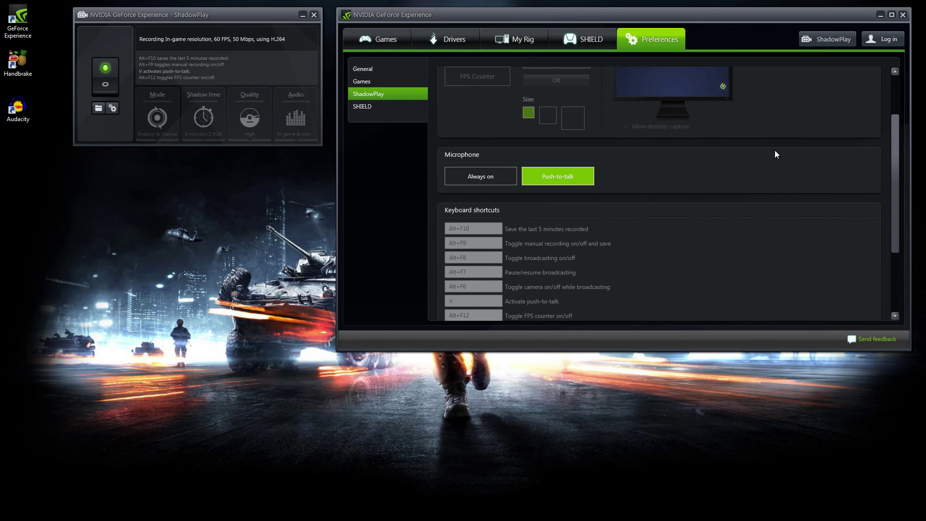
pyautogui.scroll(-2, 775, 151)
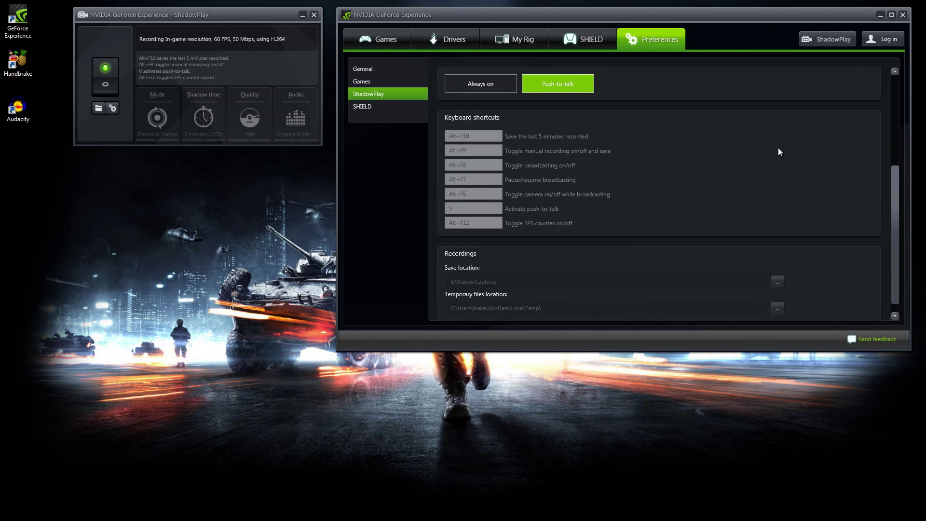
pyautogui.scroll(1, 778, 148)
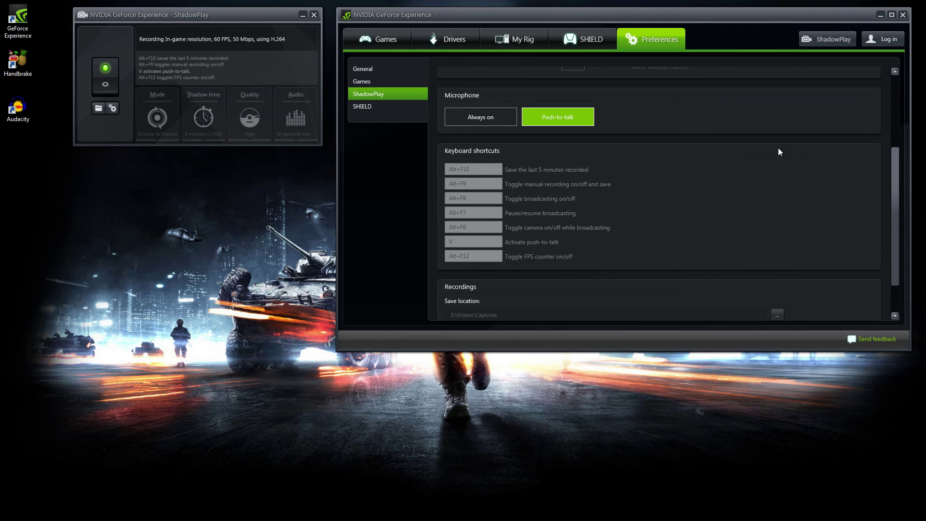
pyautogui.scroll(1, 792, 138)
pyautogui.scroll(2, 791, 141)
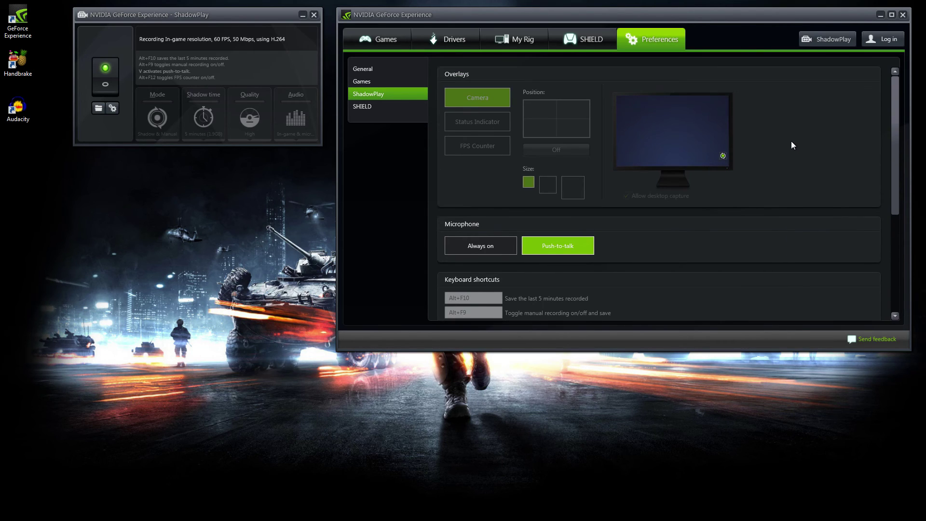
pyautogui.scroll(-1, 791, 141)
pyautogui.scroll(-2, 791, 147)
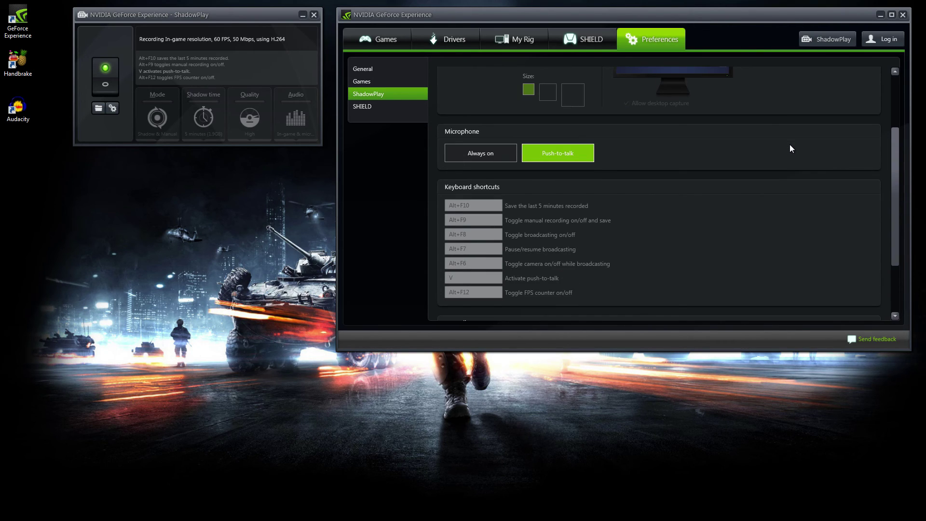
pyautogui.scroll(-1, 791, 148)
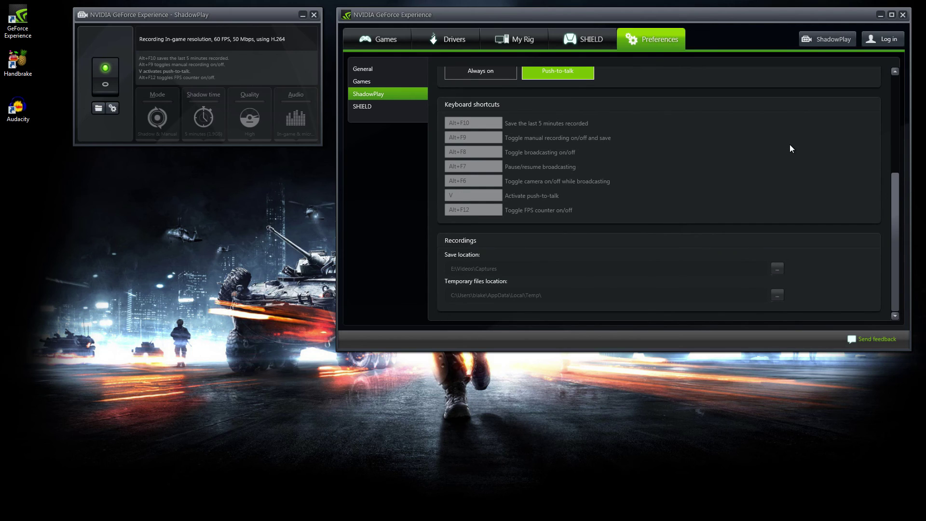
pyautogui.scroll(3, 791, 148)
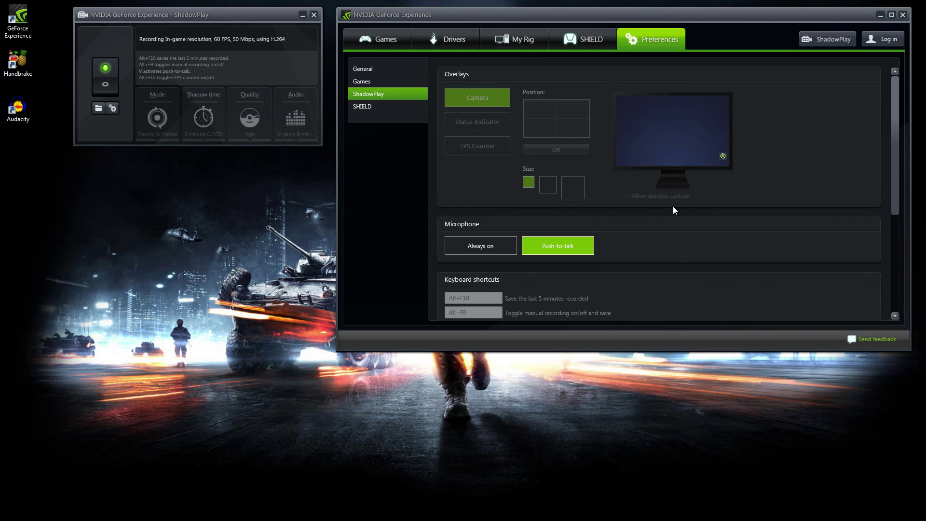
pyautogui.scroll(-5, 636, 192)
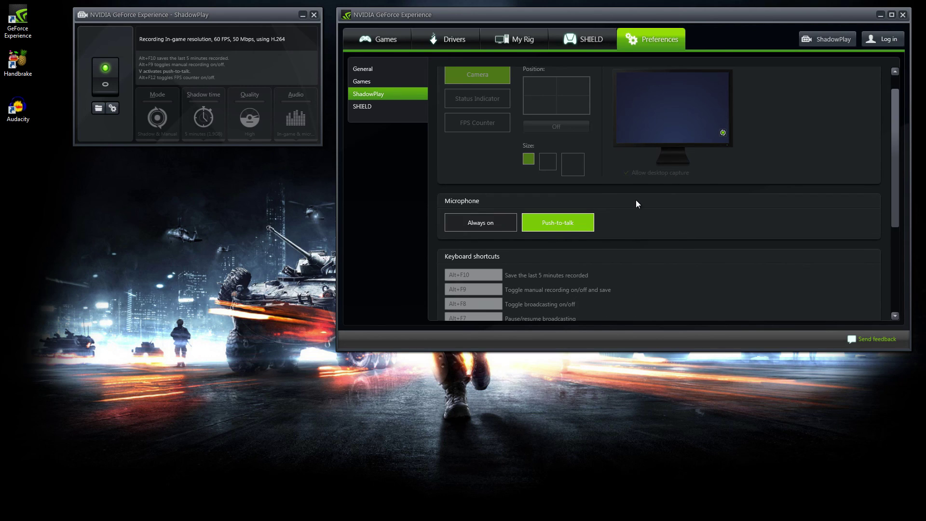
pyautogui.scroll(5, 634, 193)
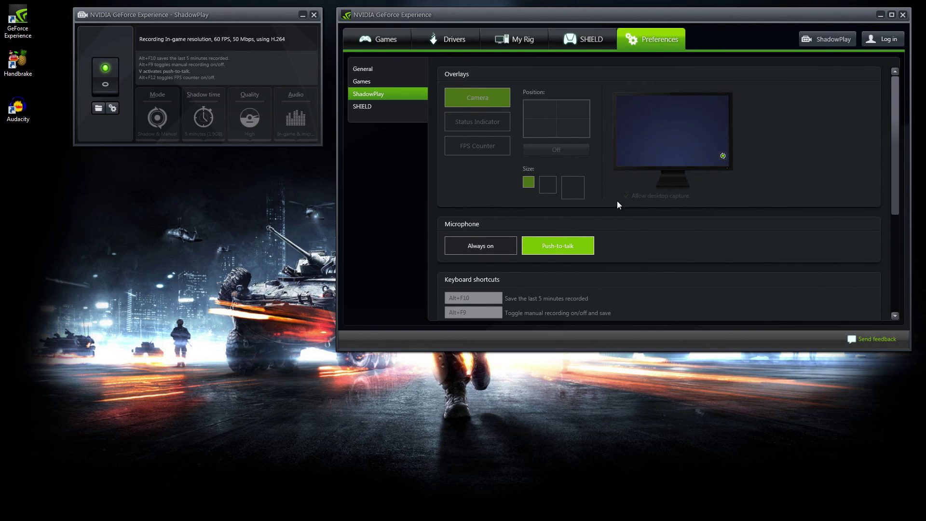
pyautogui.scroll(-3, 617, 205)
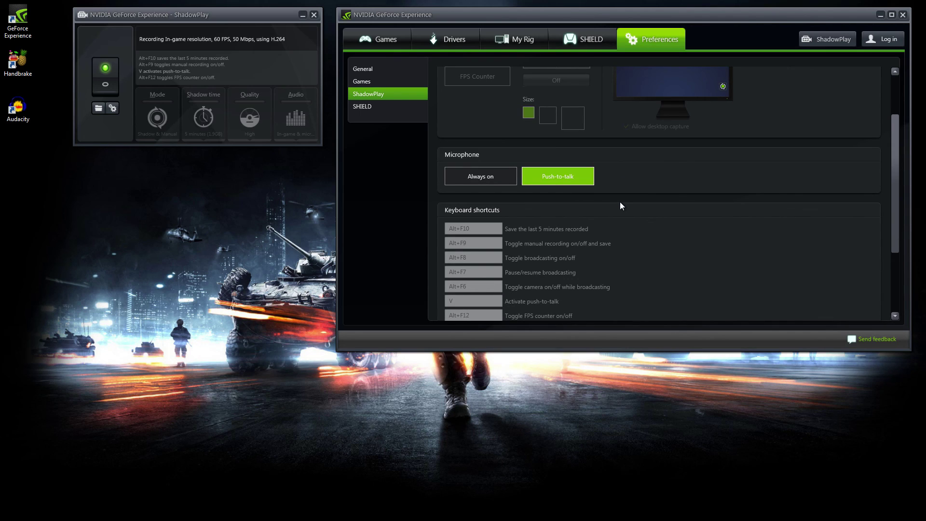
pyautogui.scroll(-5, 621, 205)
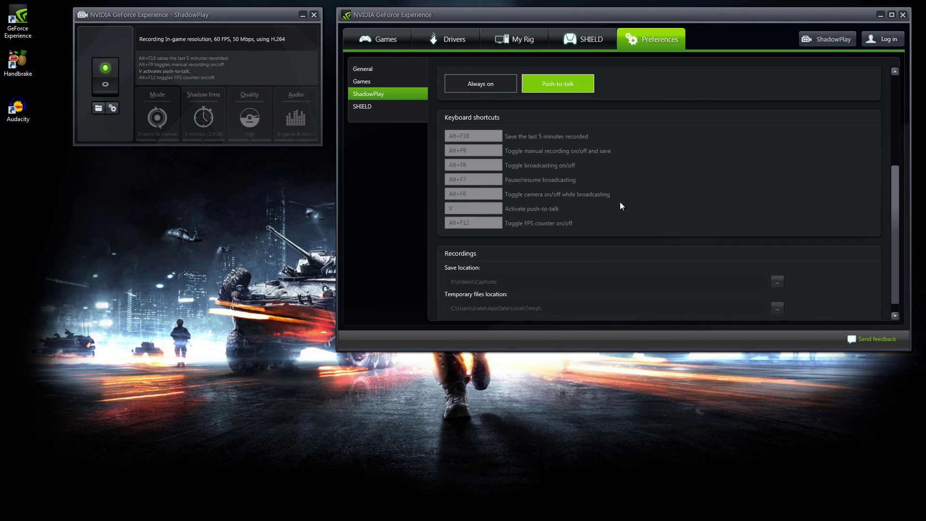